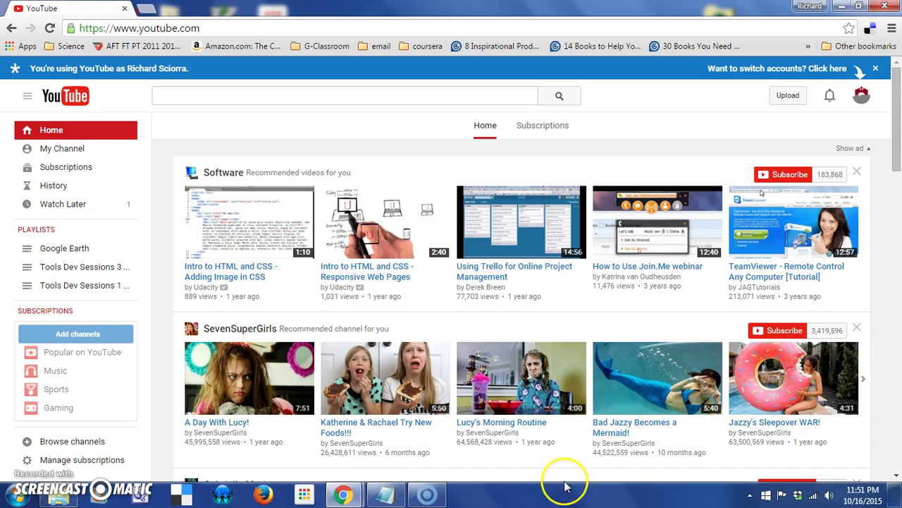
Open the account menu from the avatar at the top right of YouTube's home page.
{"action": "left_click", "coordinate": [861, 97]}
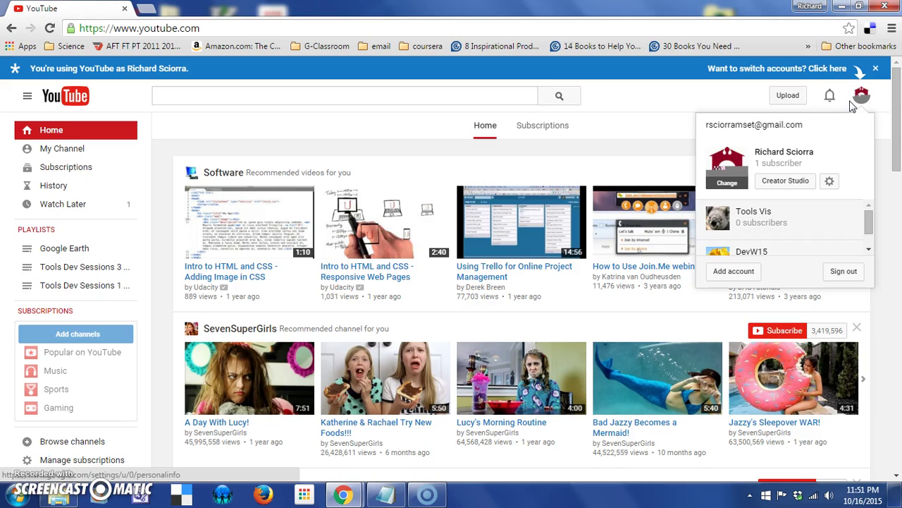
Enter Creator Studio and scroll the Dashboard's videos, analytics and tips, then back up.
{"action": "left_click", "coordinate": [785, 183]}
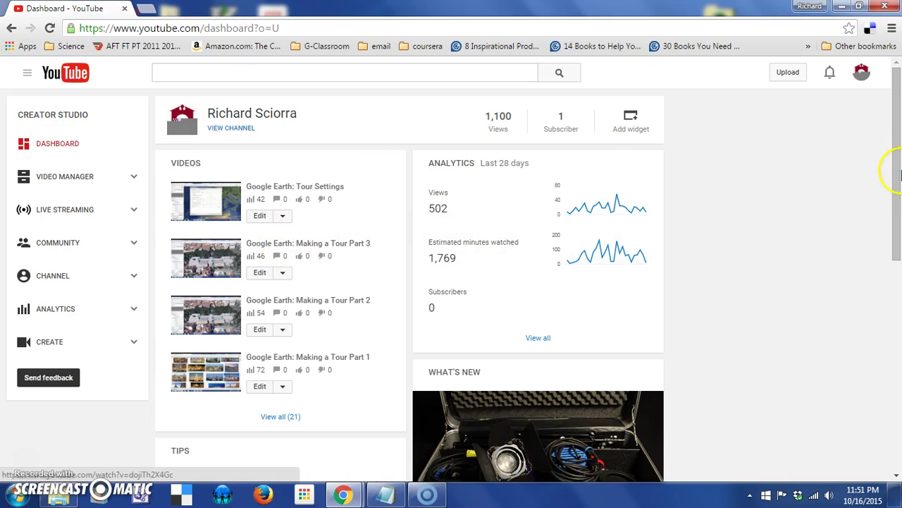
{"action": "left_click", "coordinate": [896, 181]}
{"action": "left_click_drag", "start_coordinate": [897, 180], "coordinate": [899, 206]}
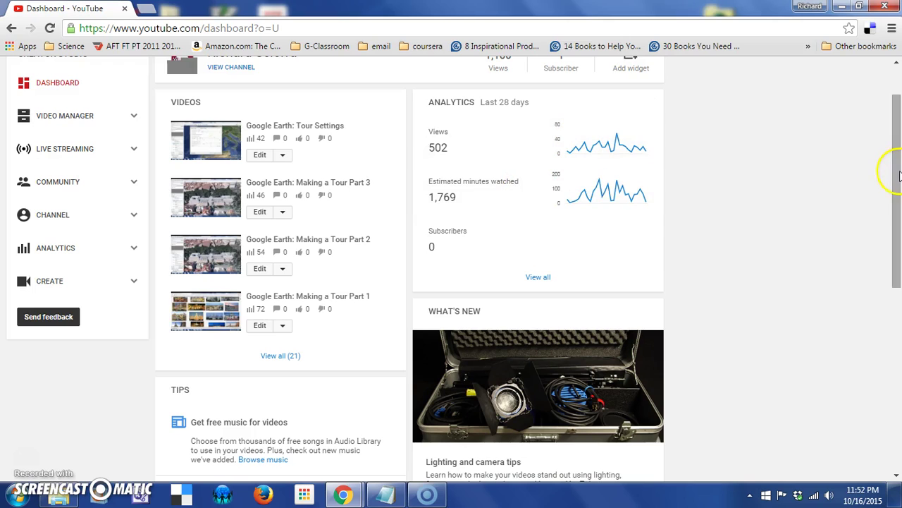
{"action": "left_click_drag", "start_coordinate": [900, 175], "coordinate": [899, 263]}
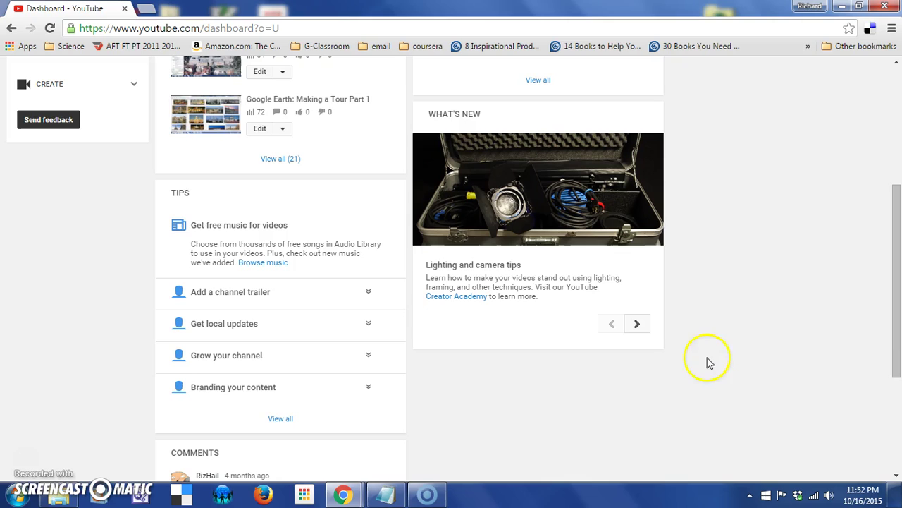
{"action": "left_click_drag", "start_coordinate": [897, 335], "coordinate": [897, 160]}
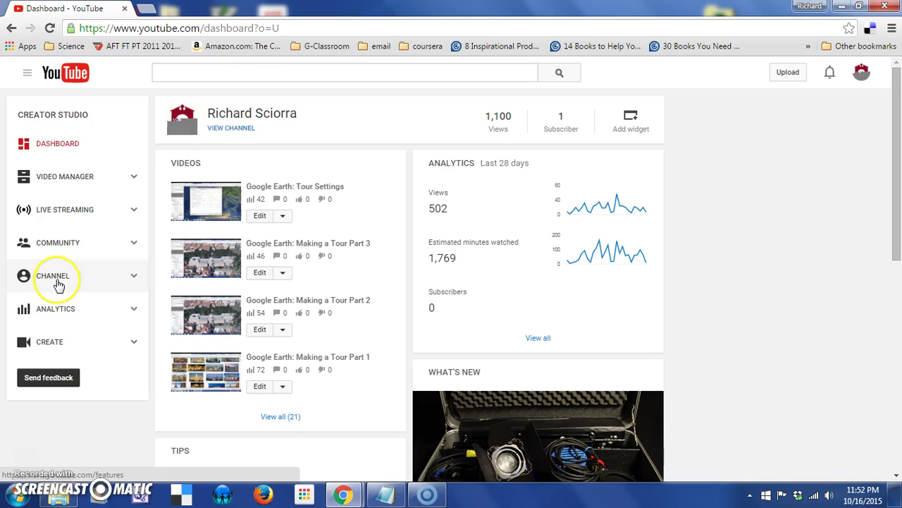
Open Video Manager, scroll the videos list, and start editing Google Earth: Tour Settings.
{"action": "left_click", "coordinate": [63, 180]}
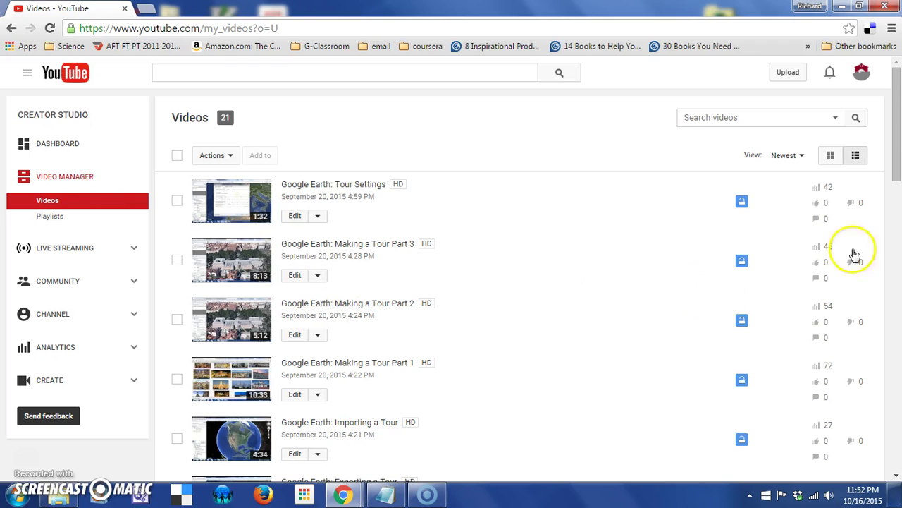
{"action": "mouse_move", "coordinate": [898, 120]}
{"action": "left_mouse_down"}
{"action": "mouse_move", "coordinate": [898, 333]}
{"action": "mouse_move", "coordinate": [891, 106]}
{"action": "left_mouse_up"}
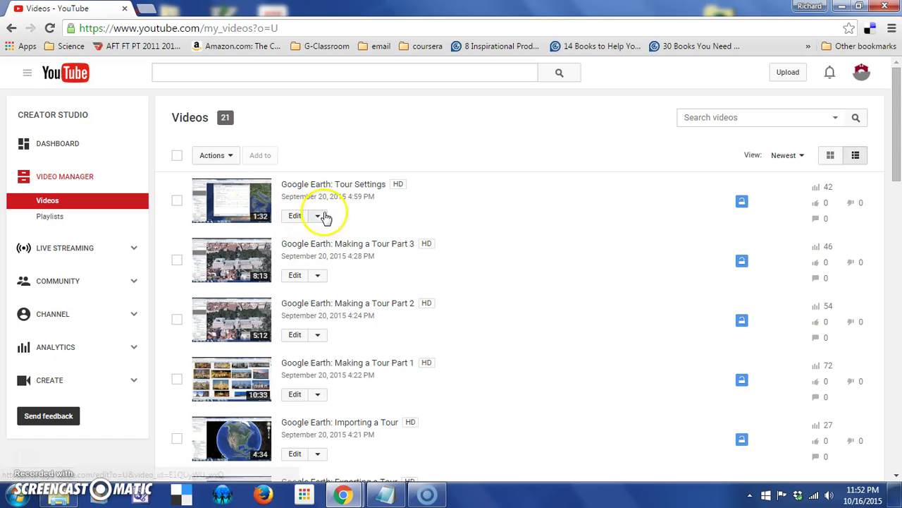
{"action": "left_click", "coordinate": [319, 217]}
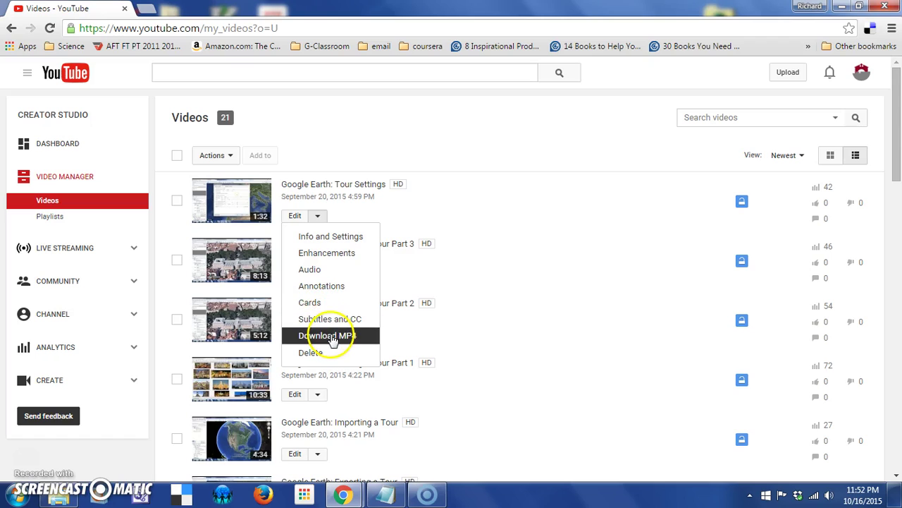
{"action": "left_click", "coordinate": [477, 199]}
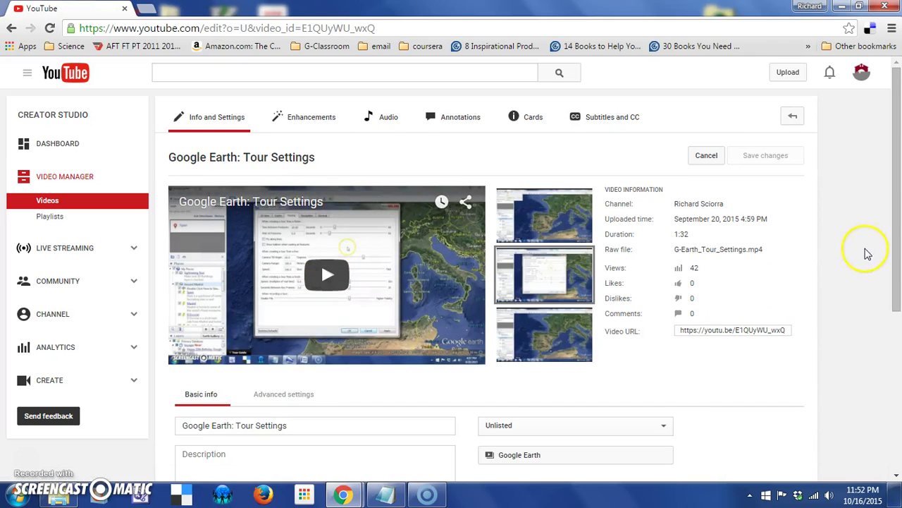
Scroll through the Tour Settings video's Info and Settings page.
{"action": "mouse_move", "coordinate": [894, 240]}
{"action": "left_mouse_down"}
{"action": "mouse_move", "coordinate": [899, 340]}
{"action": "mouse_move", "coordinate": [899, 240]}
{"action": "left_mouse_up"}
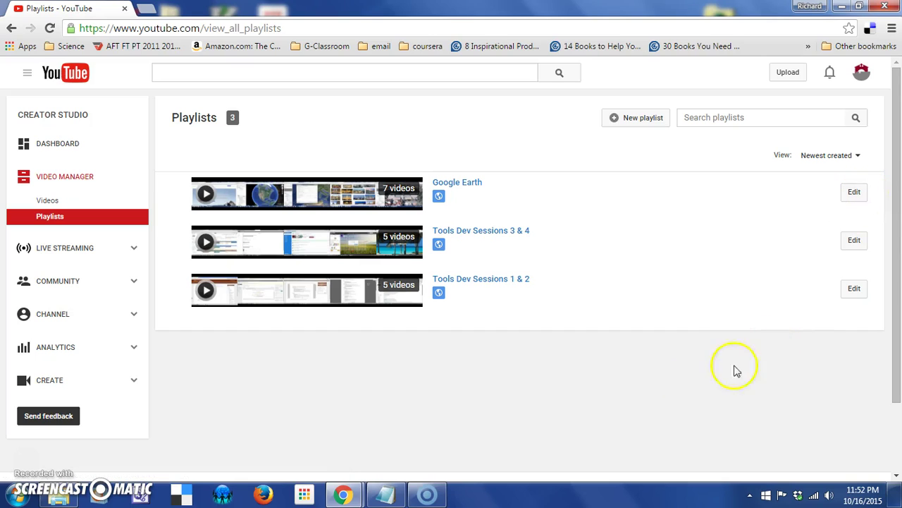
Go to the Live Streaming page from the sidebar.
{"action": "left_click", "coordinate": [617, 389]}
{"action": "left_click", "coordinate": [85, 253]}
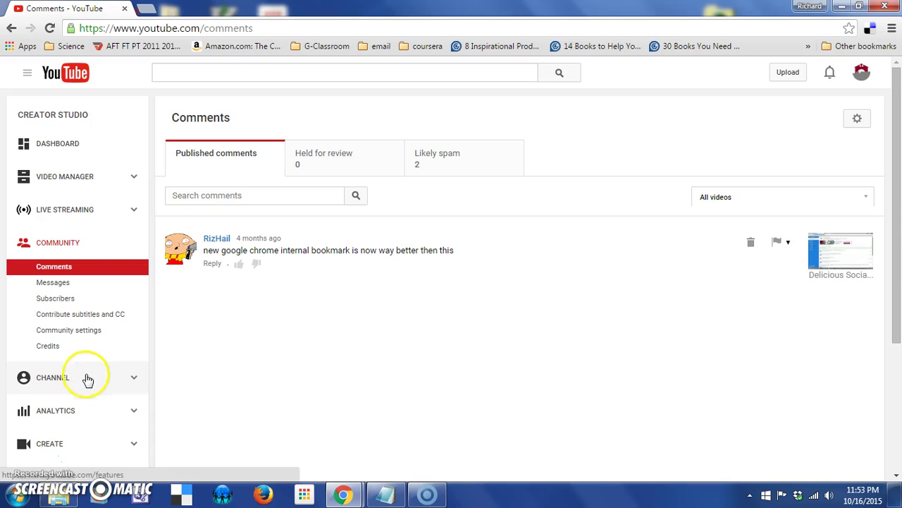
View Status and features, scrolling through the feature list and back, then go to Analytics.
{"action": "left_click", "coordinate": [61, 380]}
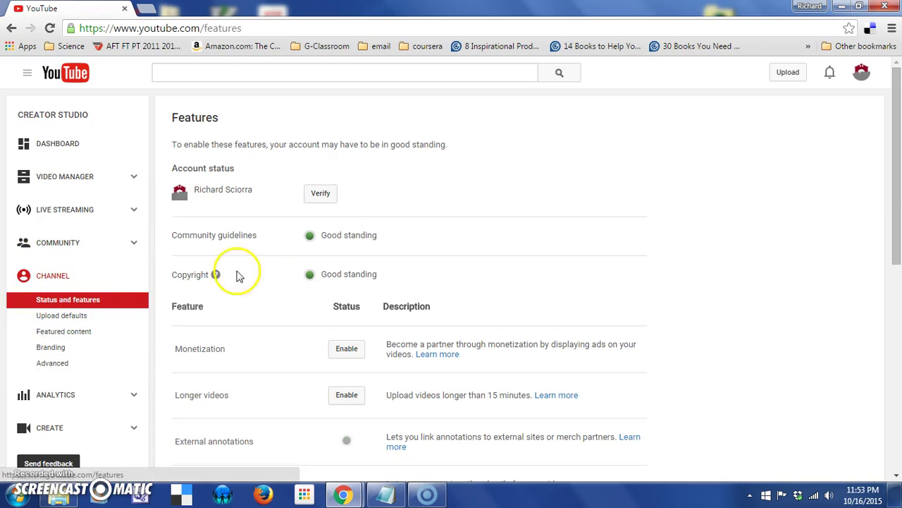
{"action": "left_click_drag", "start_coordinate": [897, 161], "coordinate": [898, 334]}
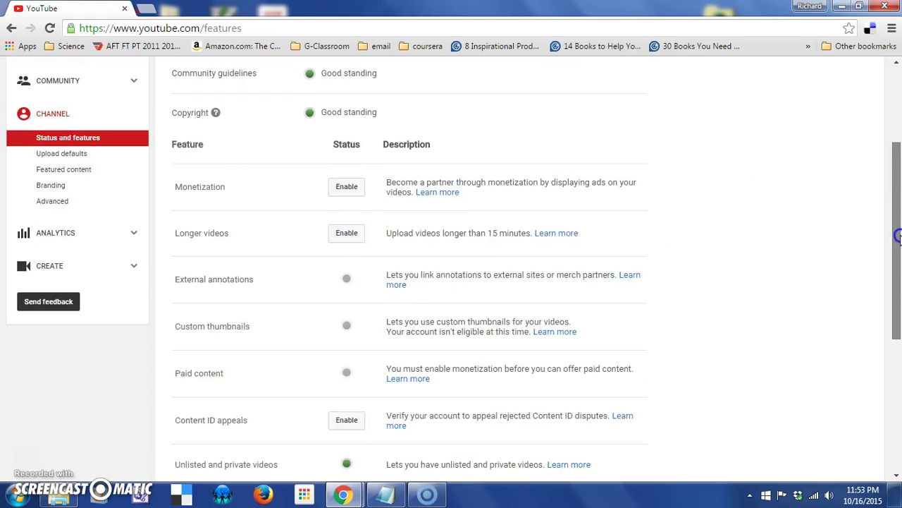
{"action": "left_click_drag", "start_coordinate": [898, 365], "coordinate": [898, 151]}
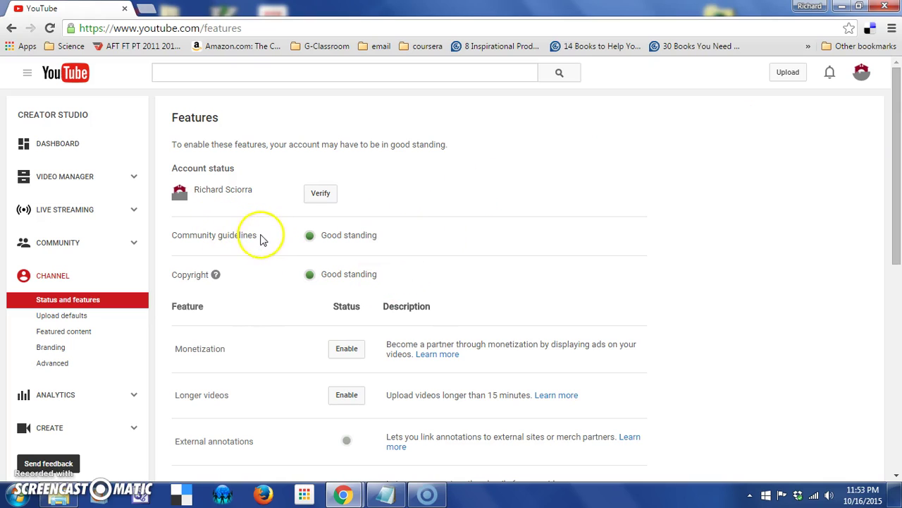
{"action": "left_click", "coordinate": [196, 282]}
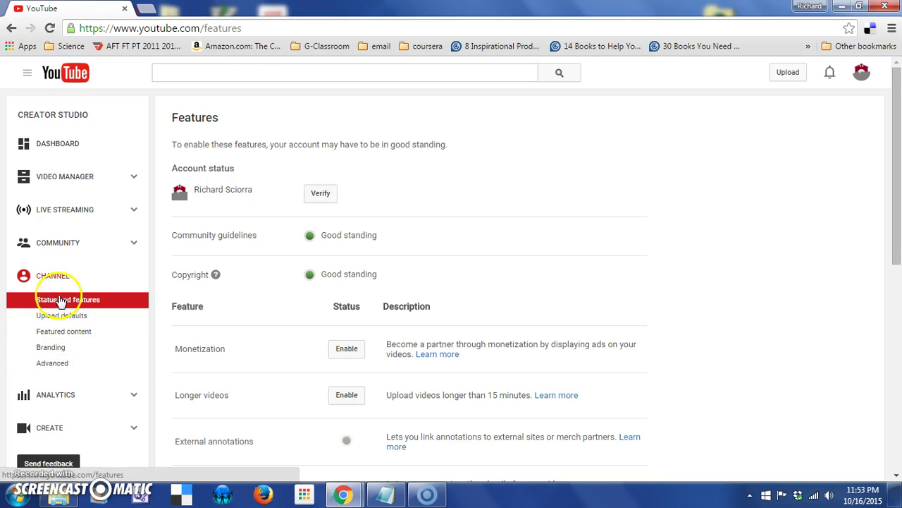
{"action": "left_click", "coordinate": [57, 275]}
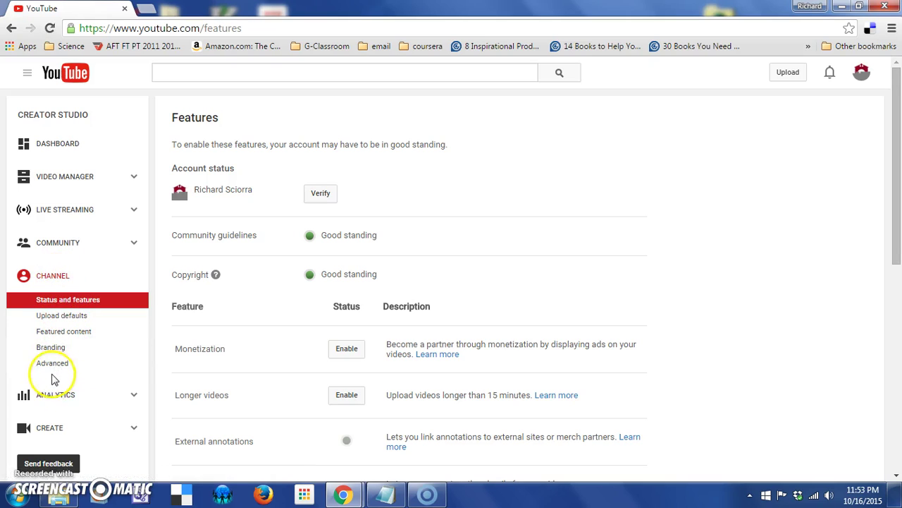
Load Analytics Overview and scroll down to the Top 10 Videos table, back up, and down again.
{"action": "left_click", "coordinate": [47, 394]}
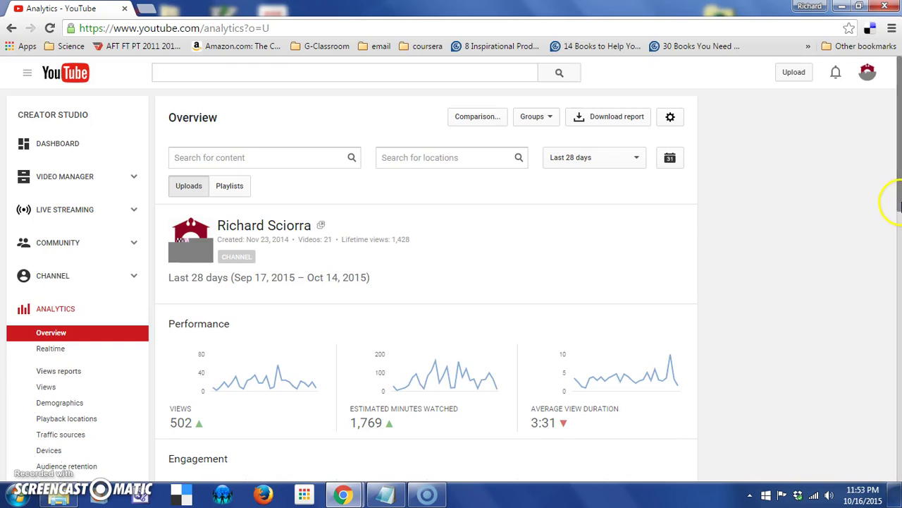
{"action": "left_click_drag", "start_coordinate": [898, 192], "coordinate": [898, 335]}
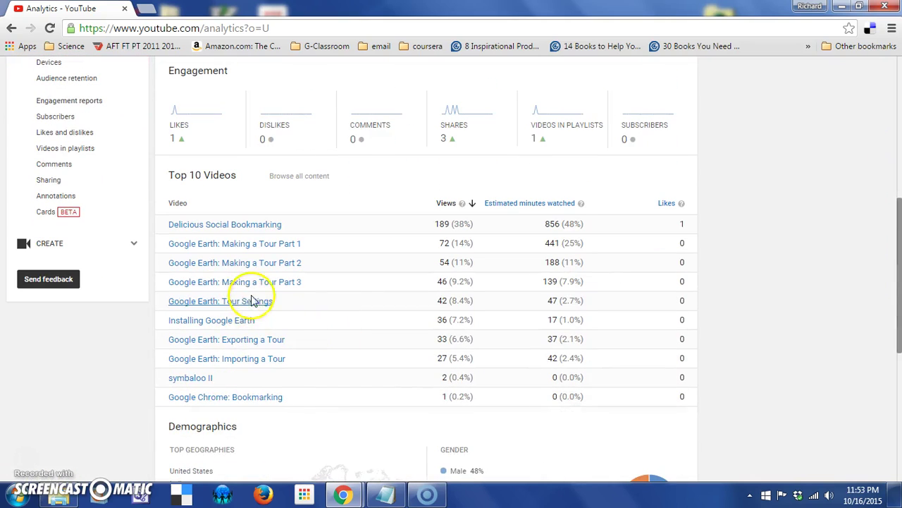
{"action": "left_click_drag", "start_coordinate": [898, 292], "coordinate": [899, 130]}
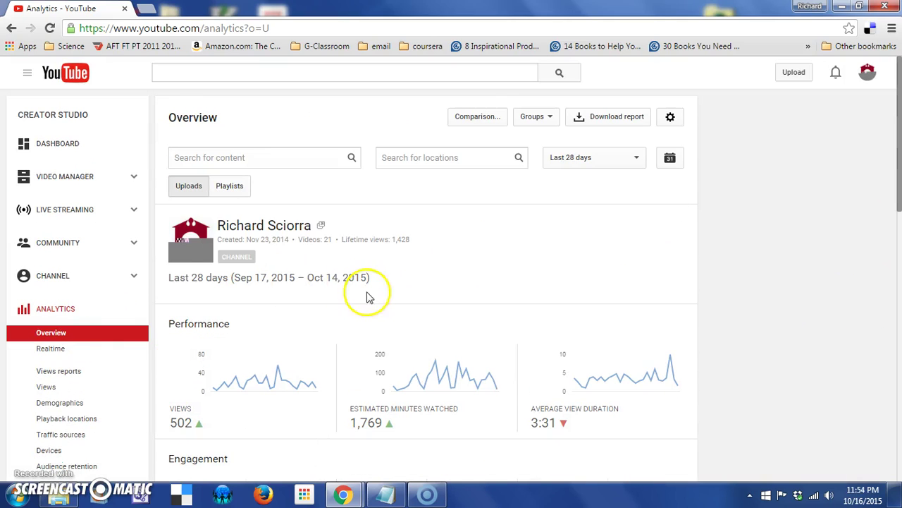
{"action": "left_click_drag", "start_coordinate": [899, 177], "coordinate": [899, 286]}
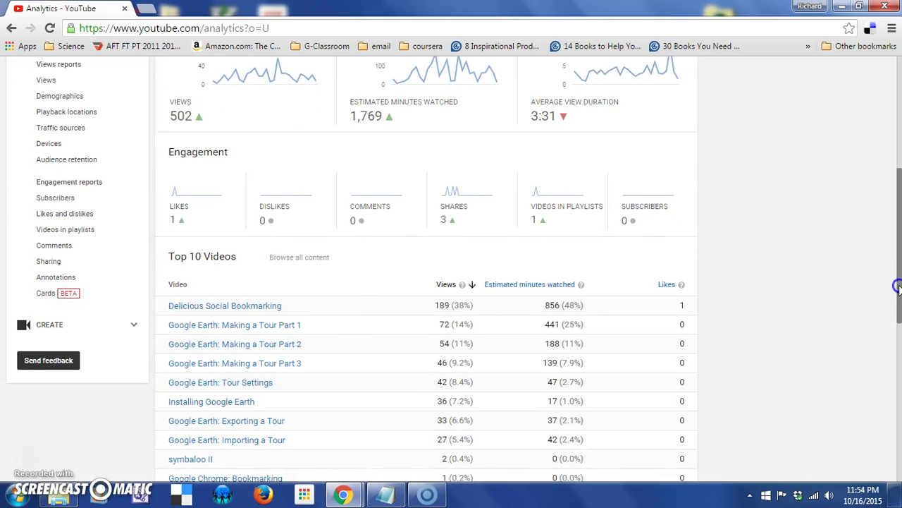
Visit the Audio Library, then return to the Creator Studio dashboard via the account menu.
{"action": "left_click", "coordinate": [50, 326]}
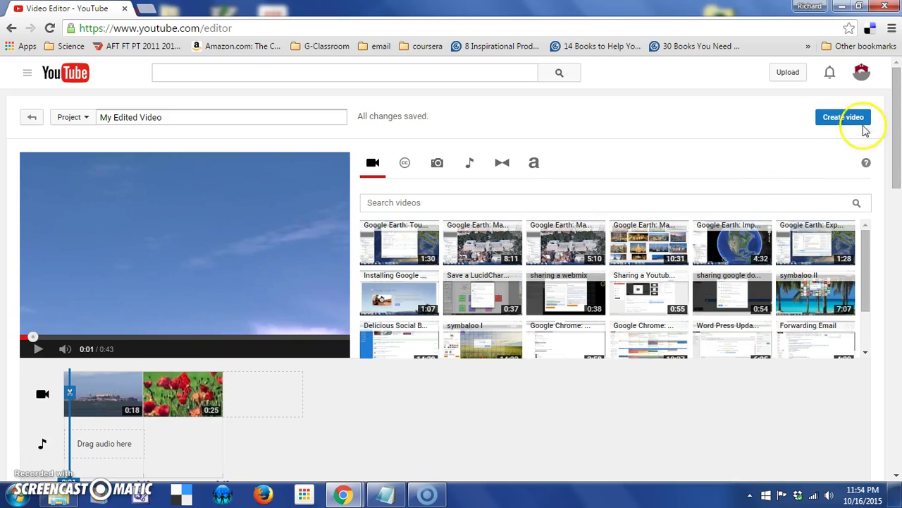
{"action": "left_click", "coordinate": [862, 72]}
{"action": "left_click", "coordinate": [785, 158]}
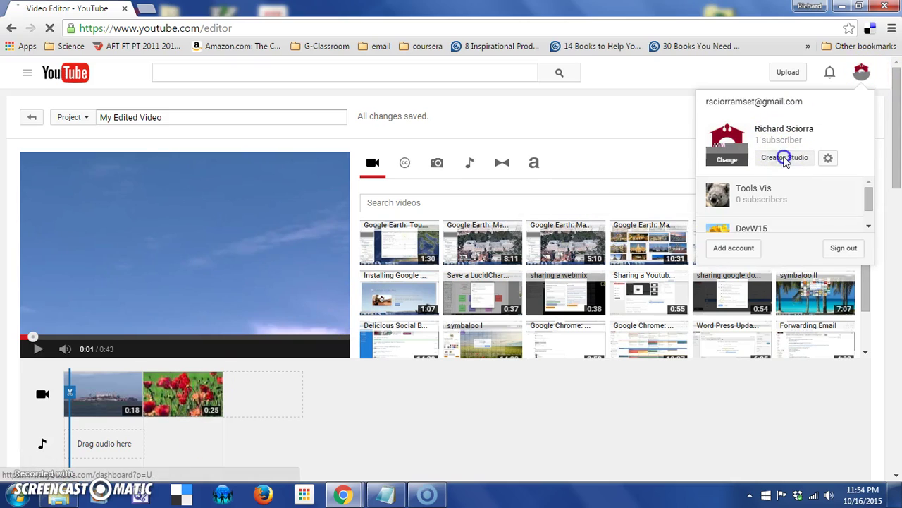